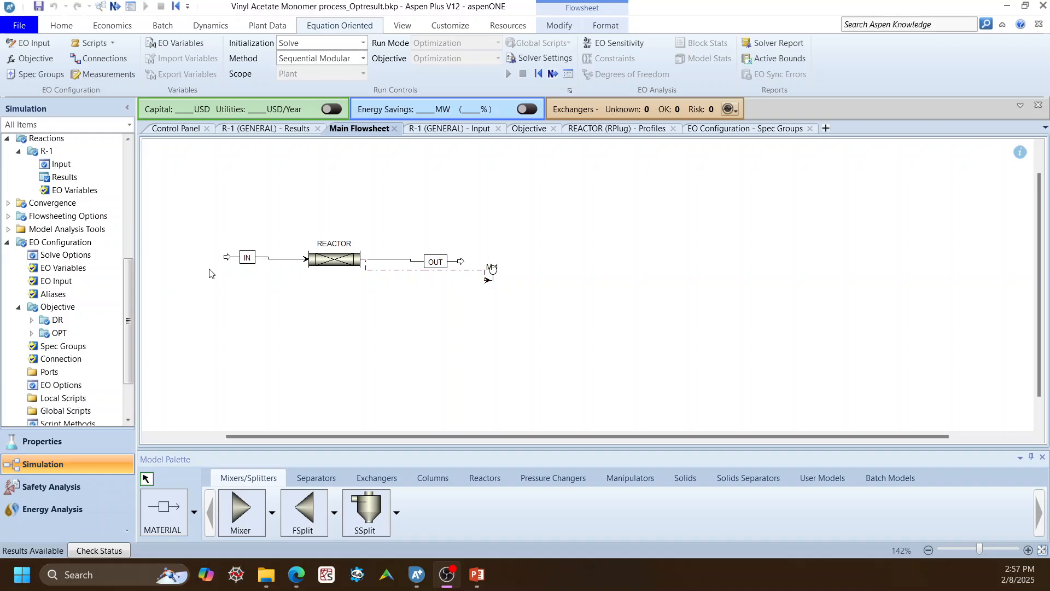
Open the EO objective list and examine the types offered for a new objective, leaving without creating one.
left_click(53, 309)
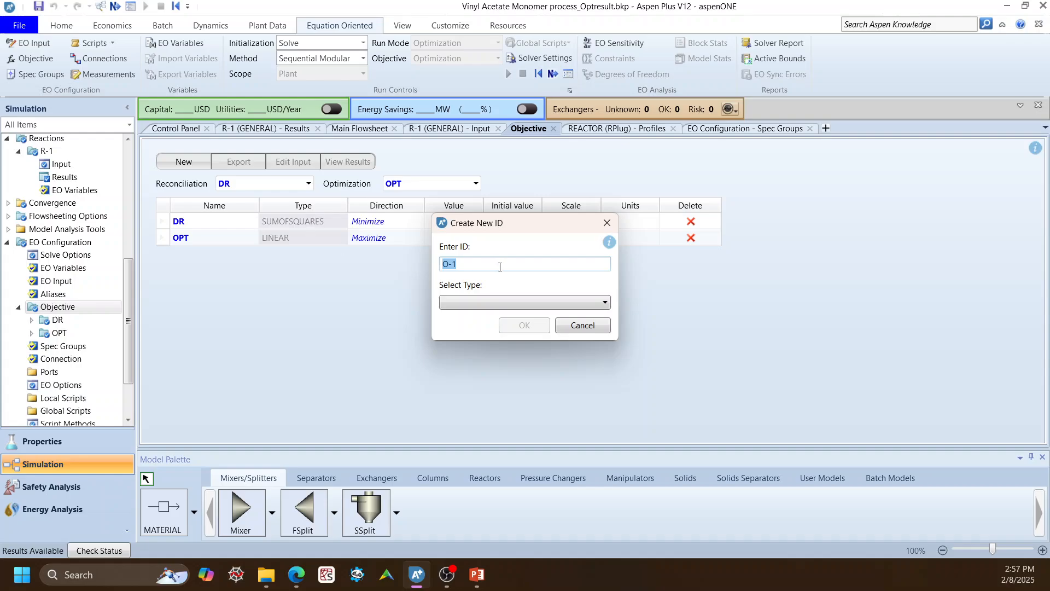
left_click(511, 304)
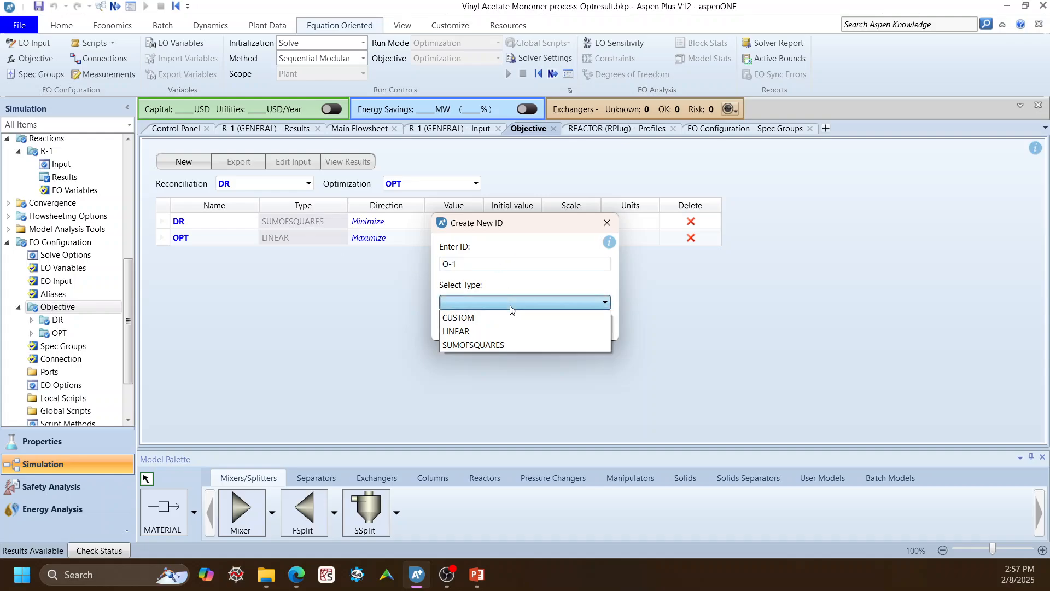
left_click(431, 325)
left_click(570, 328)
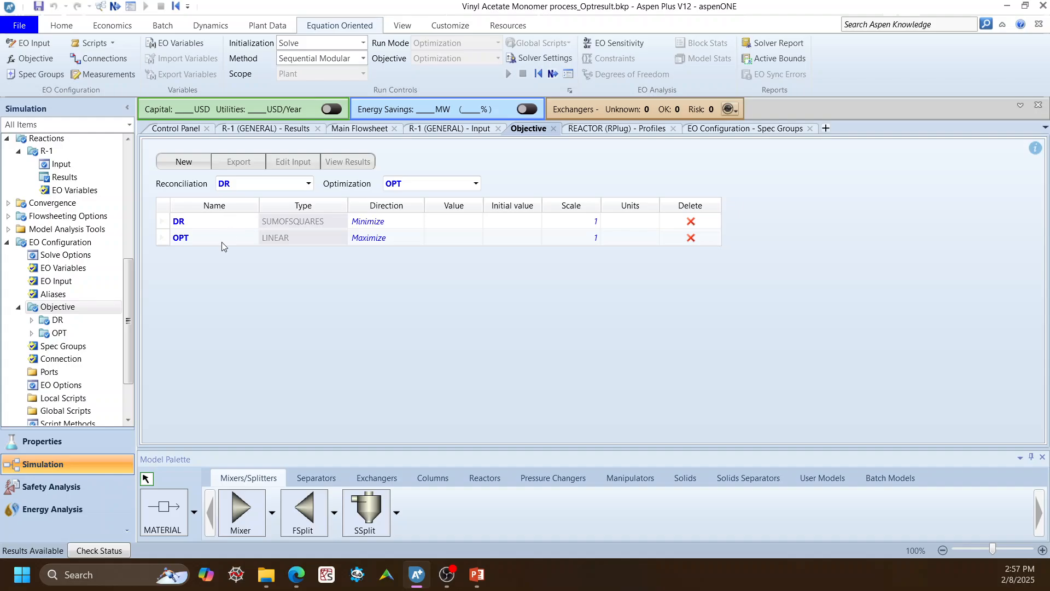
Open the input form of the OPT objective to review its linear objective function terms and costs.
left_click(31, 333)
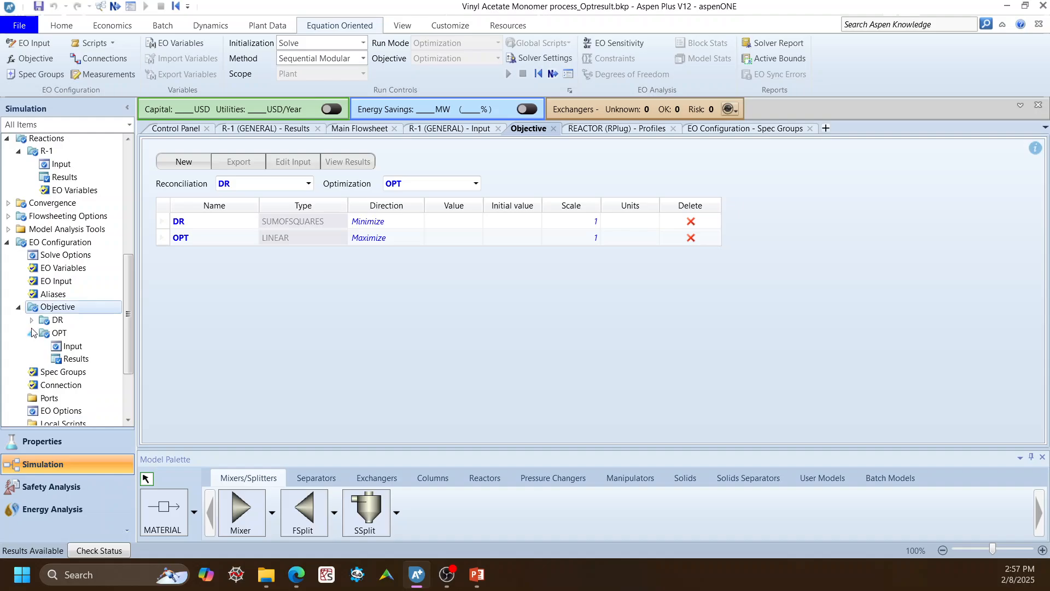
scroll(36, 328, "down", 2)
left_click(70, 254)
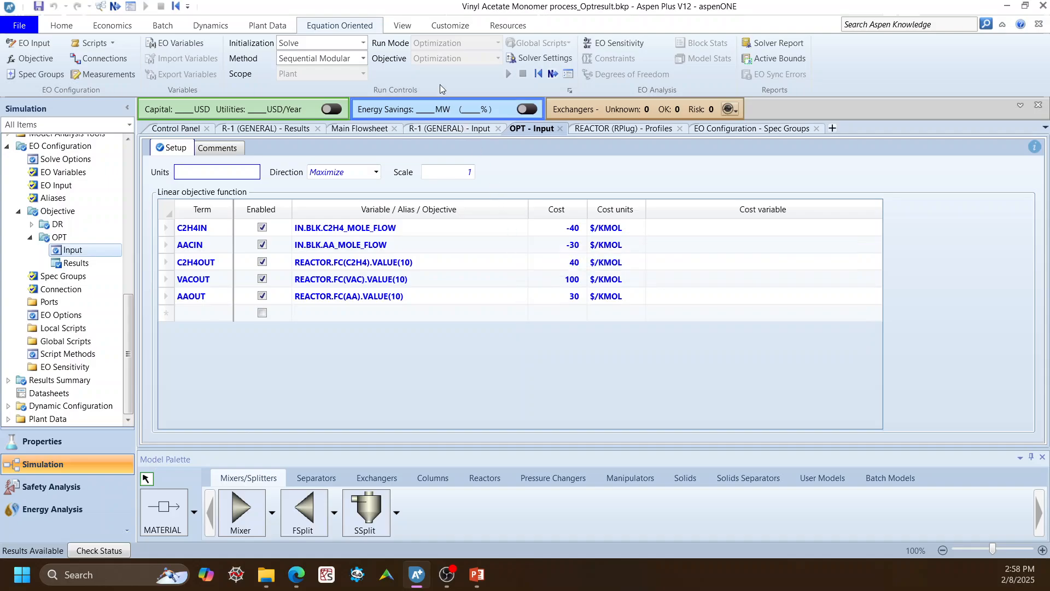
Run the plant with the Equation Oriented method in Simulation run mode.
left_click(364, 58)
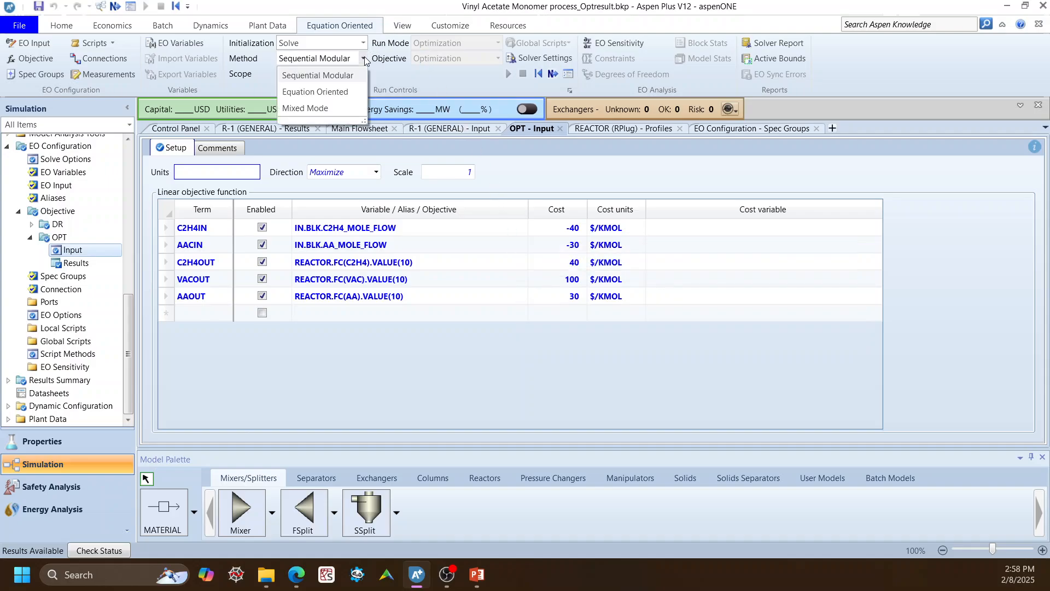
left_click(342, 85)
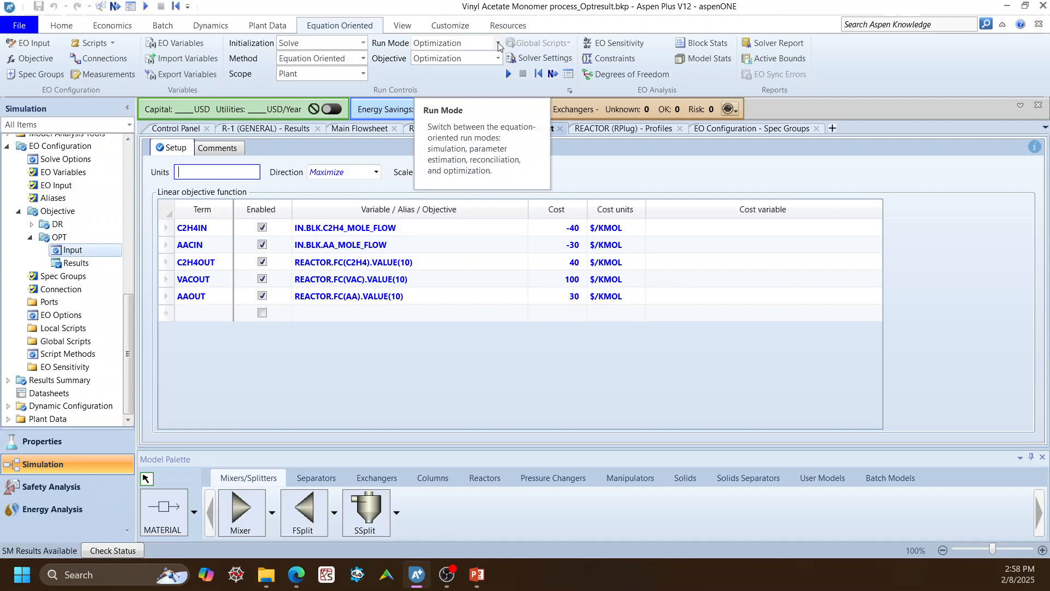
left_click(497, 43)
left_click(488, 61)
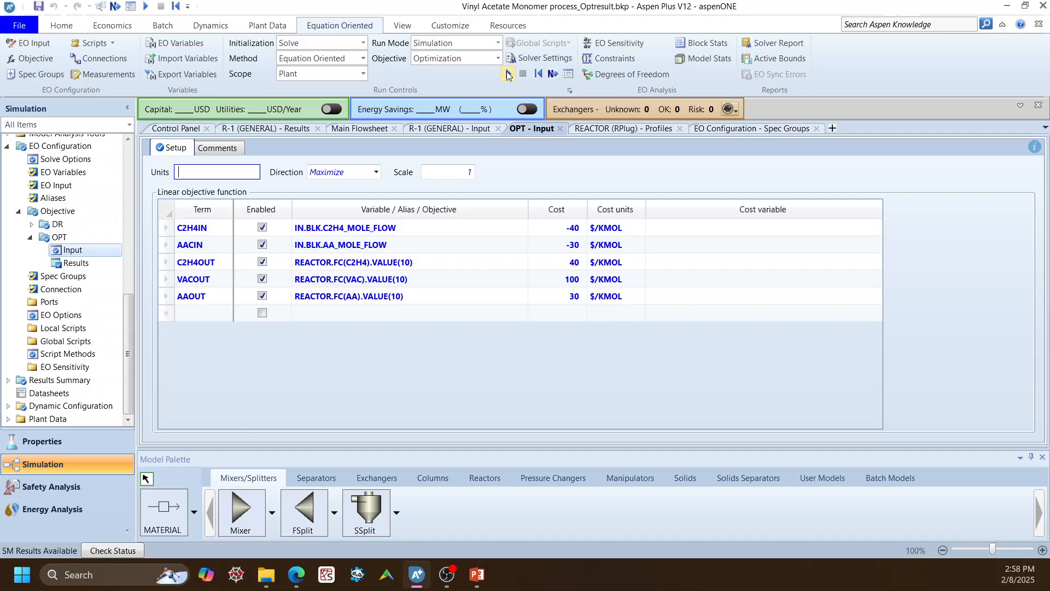
left_click(507, 75)
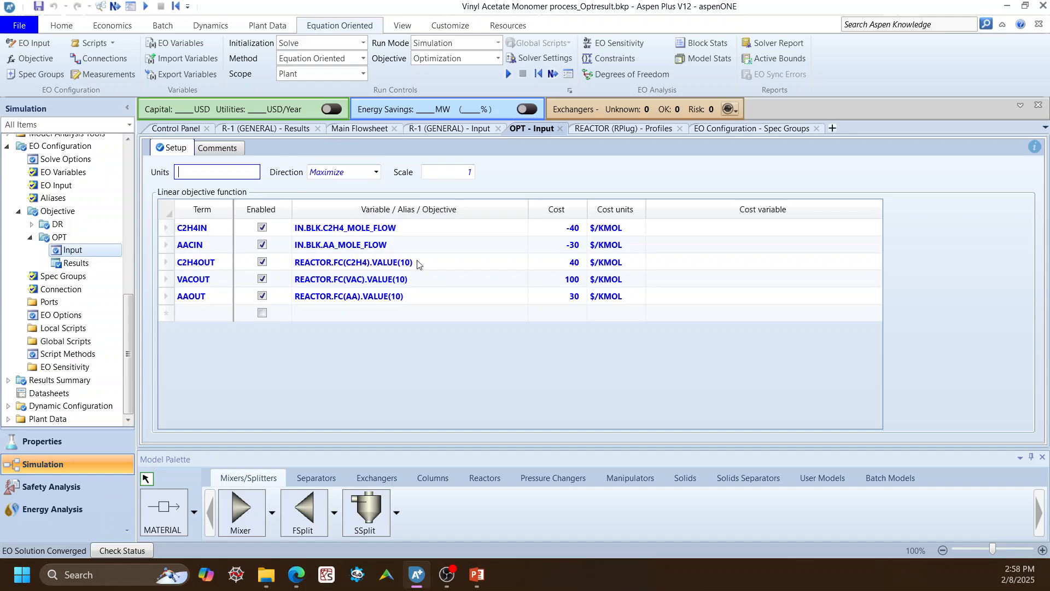
Open the EO variable browser for the AAOUT term's variable and limit its scope to REACTOR.
left_click(520, 299)
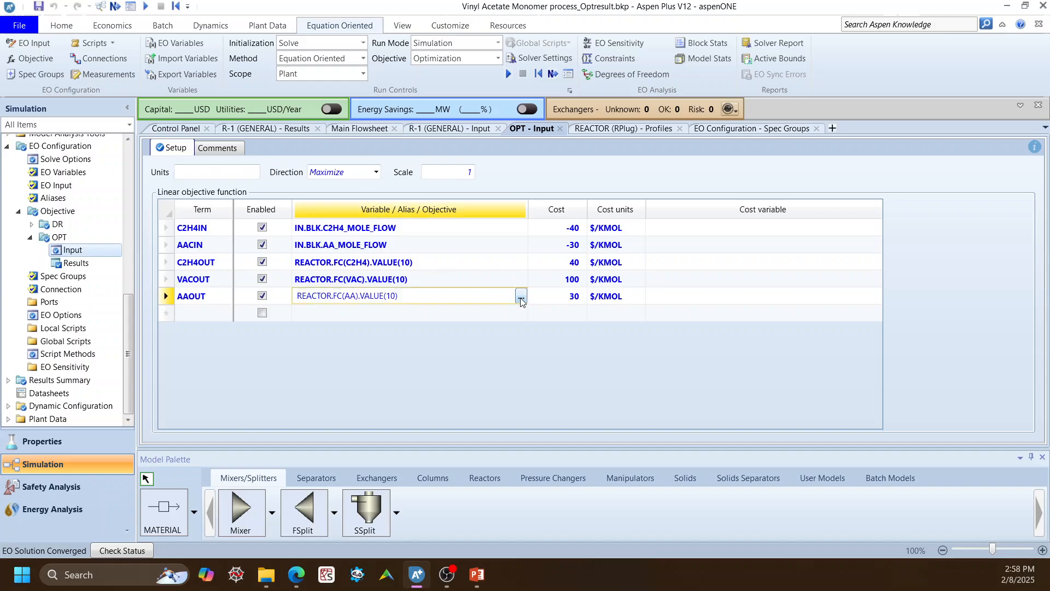
left_click(520, 298)
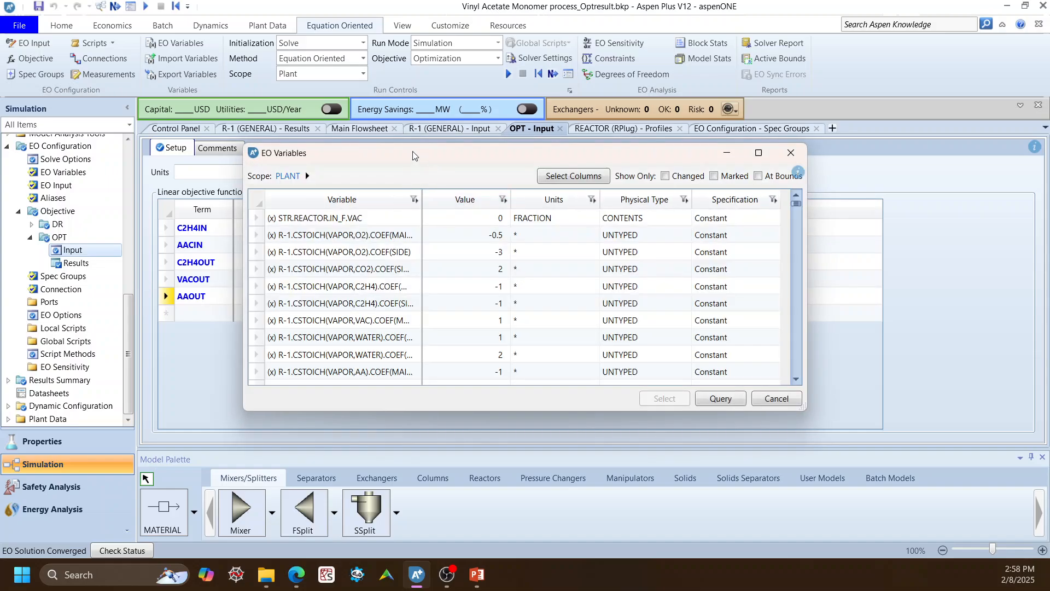
left_click_drag(413, 125, 622, 174)
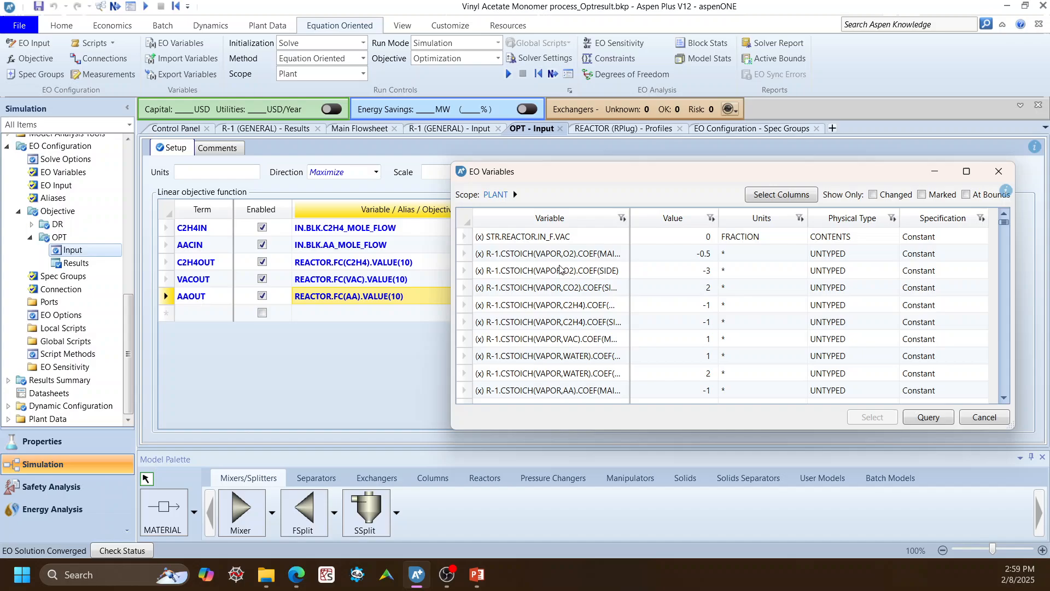
left_click(515, 195)
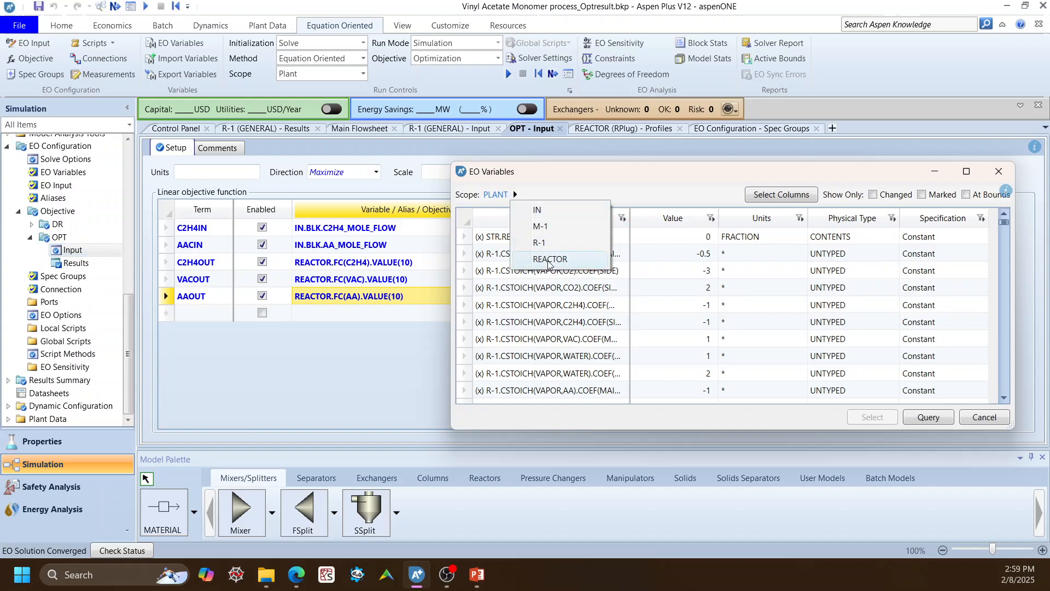
left_click(584, 259)
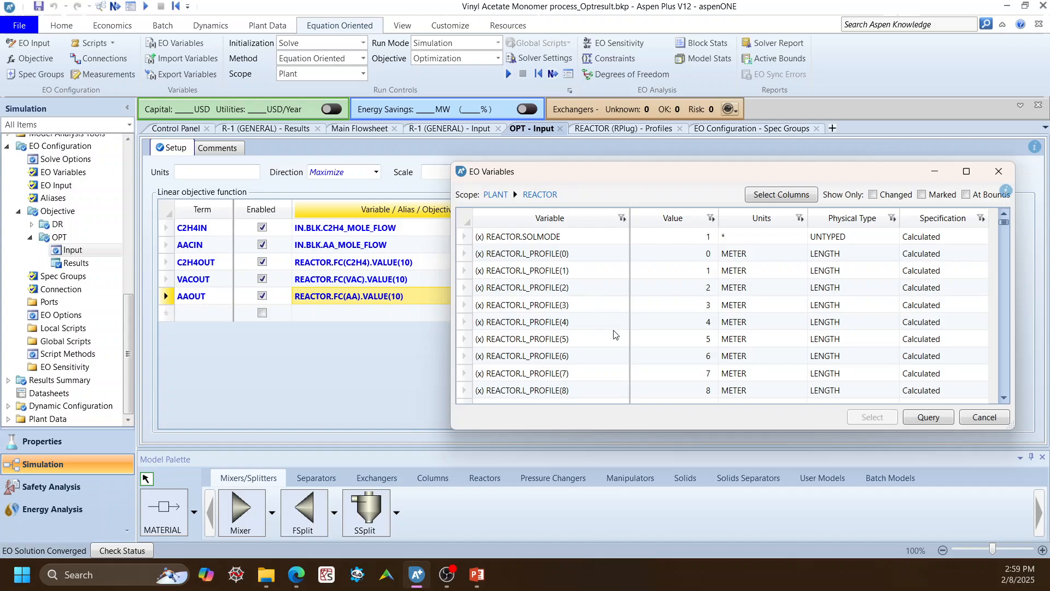
Examine the REACTOR variables, including the component flux profiles, and close the variable browser without selecting one.
scroll(620, 332, "down", 5)
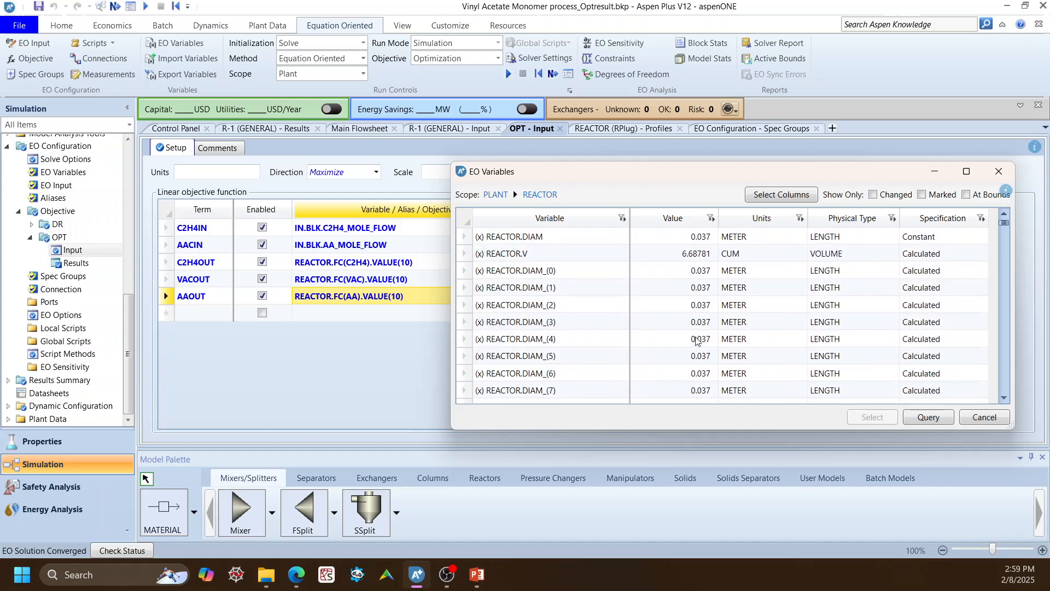
scroll(619, 351, "down", 7)
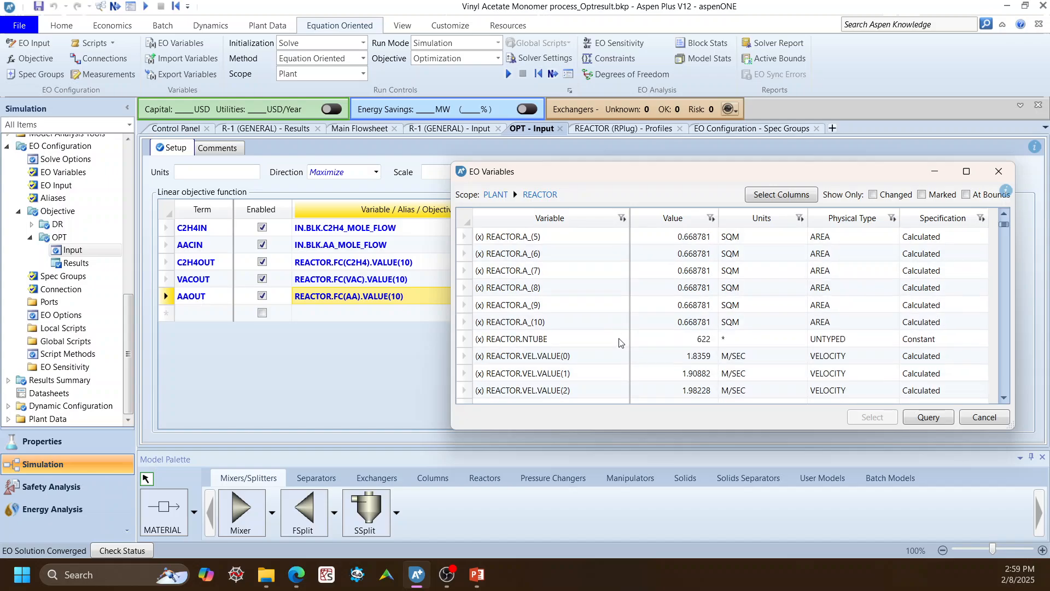
scroll(617, 342, "down", 7)
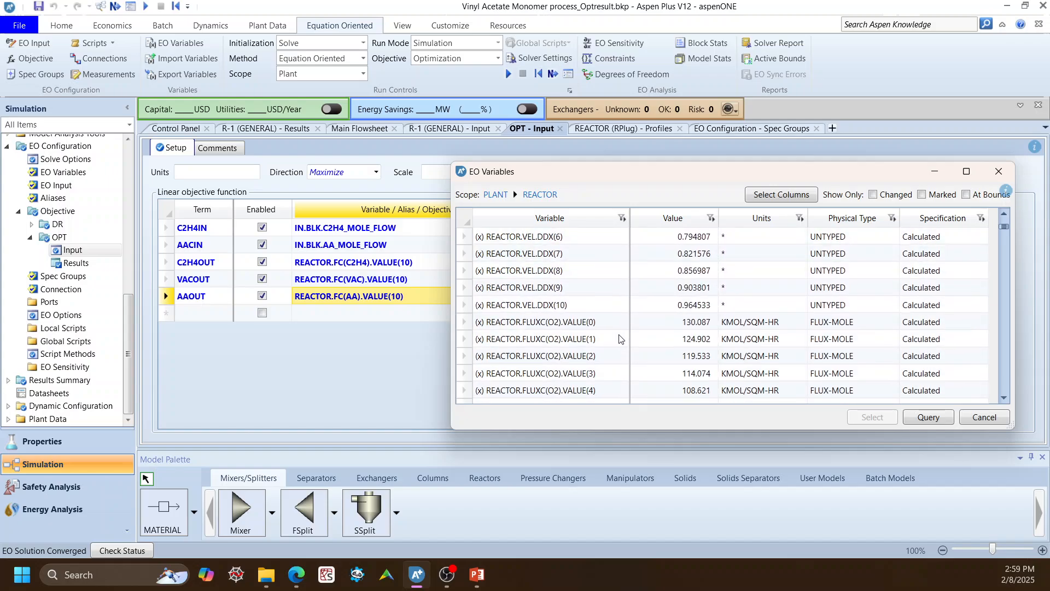
scroll(617, 335, "down", 4)
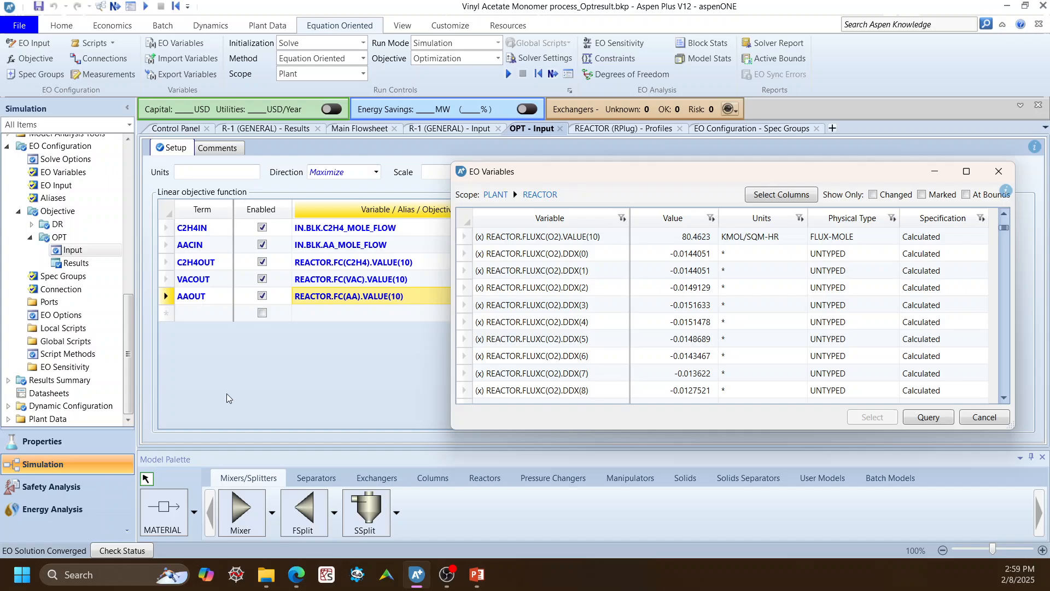
scroll(590, 343, "down", 2)
scroll(591, 343, "down", 4)
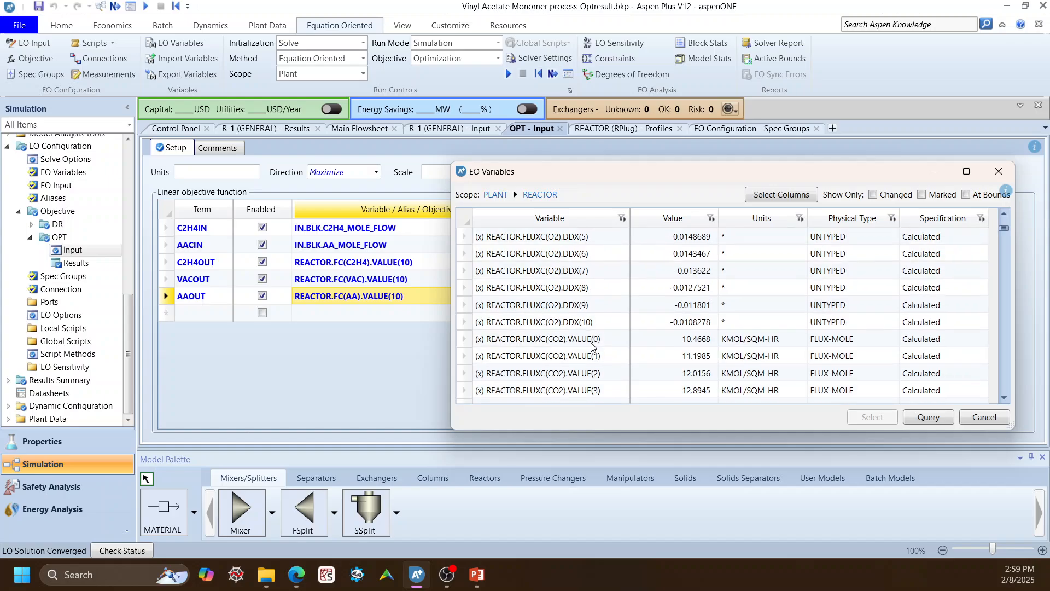
scroll(611, 329, "down", 4)
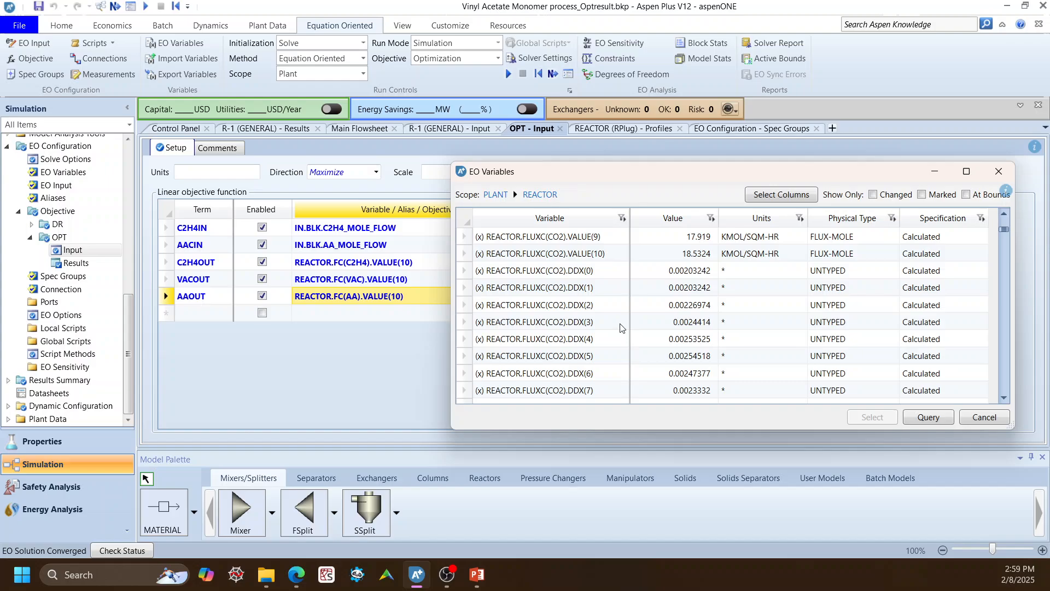
scroll(607, 304, "down", 3)
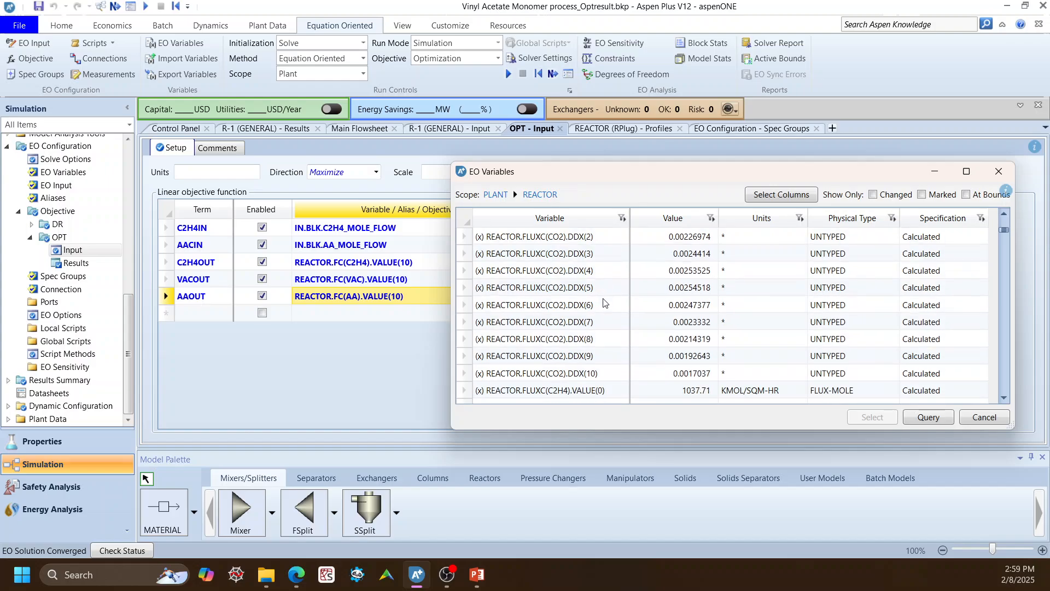
scroll(655, 355, "down", 5)
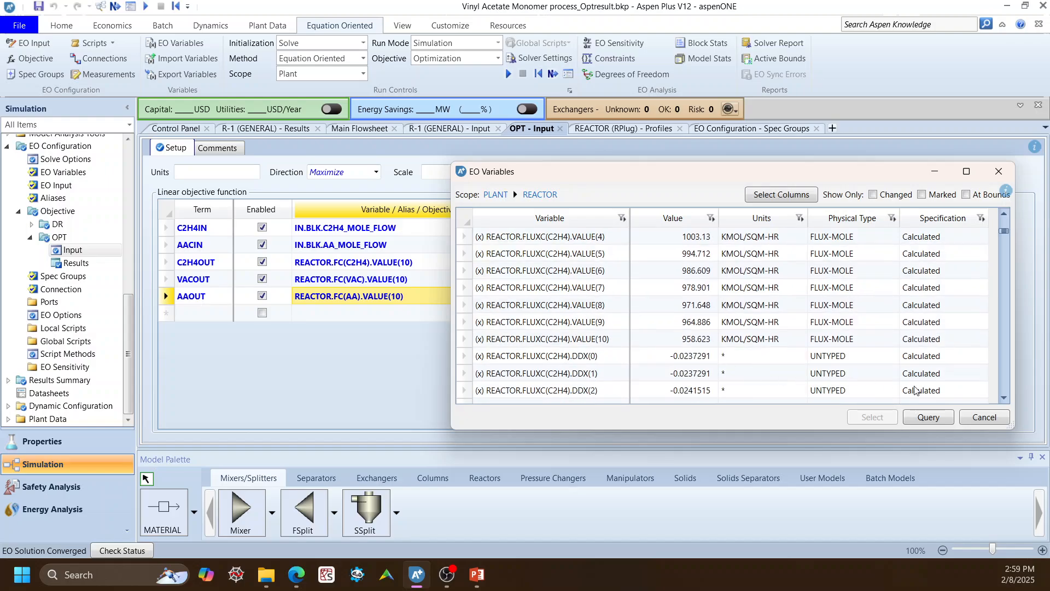
scroll(546, 339, "down", 1)
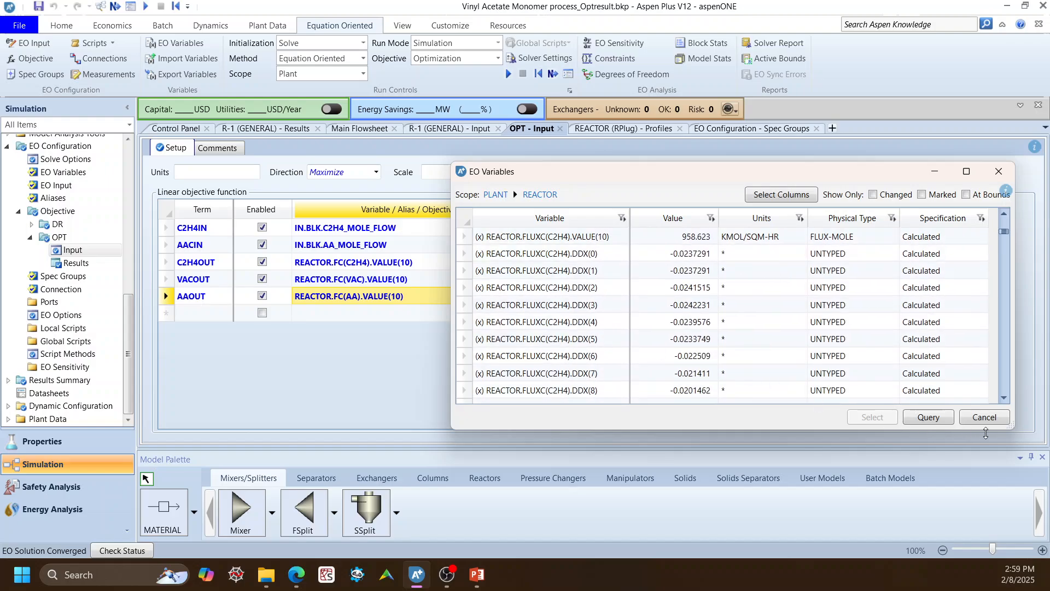
left_click(984, 417)
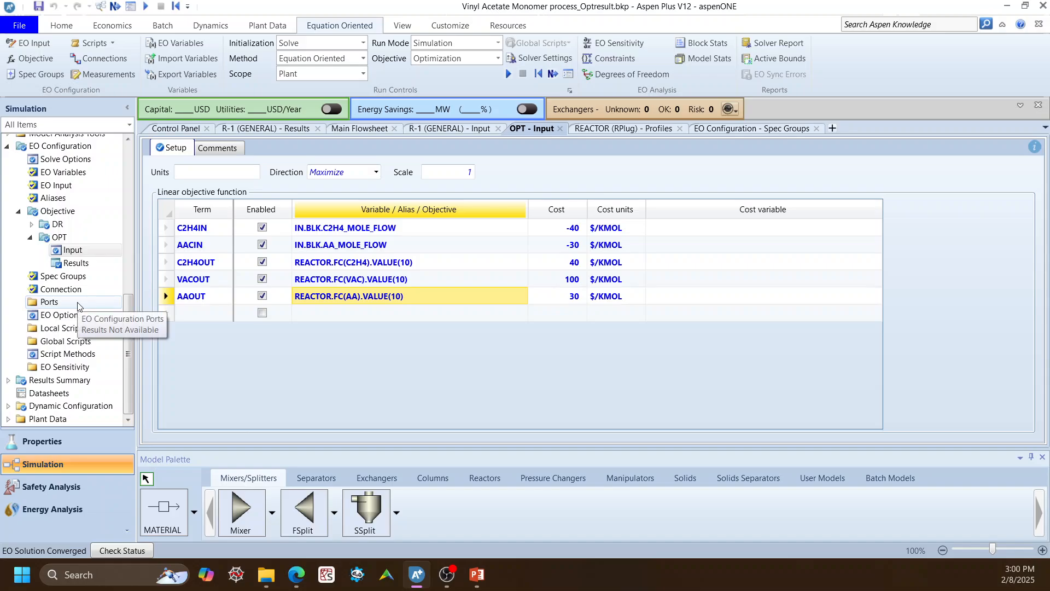
Review the EO specification groups in the summary and the variables specified in the OPT group.
left_click(67, 276)
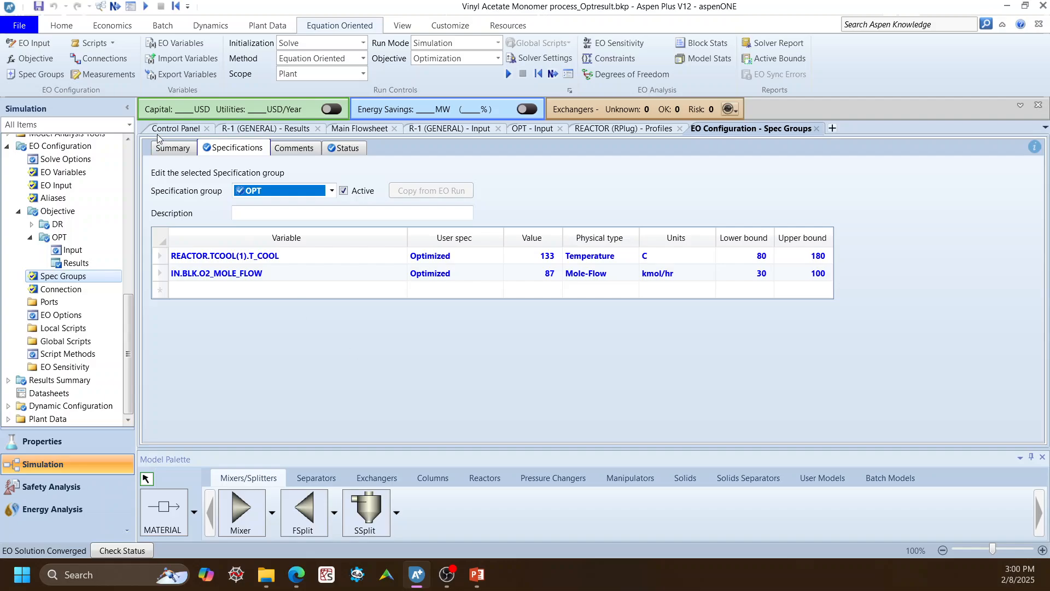
left_click(160, 151)
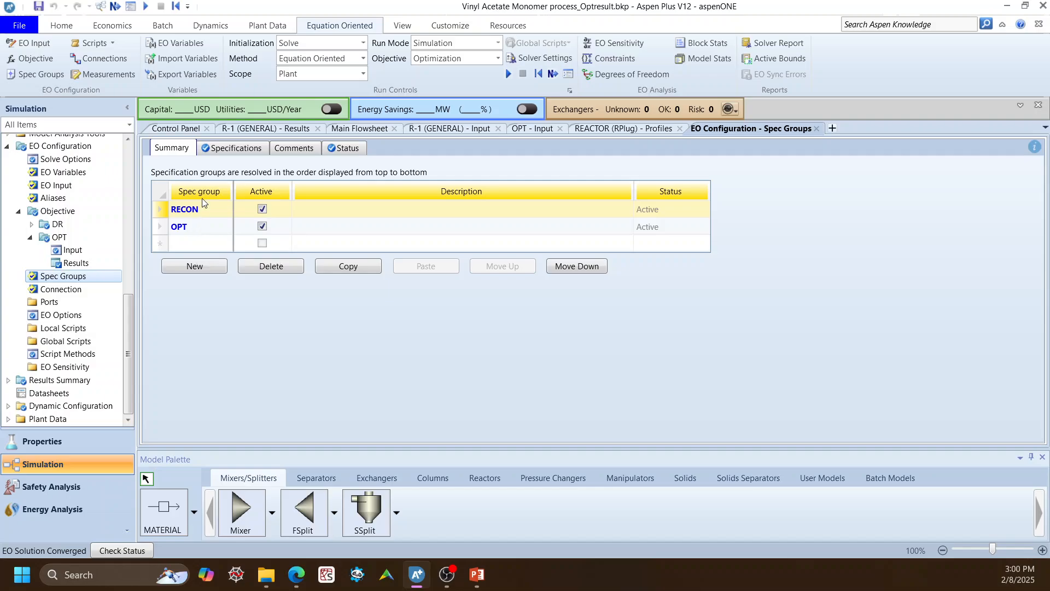
left_click(235, 149)
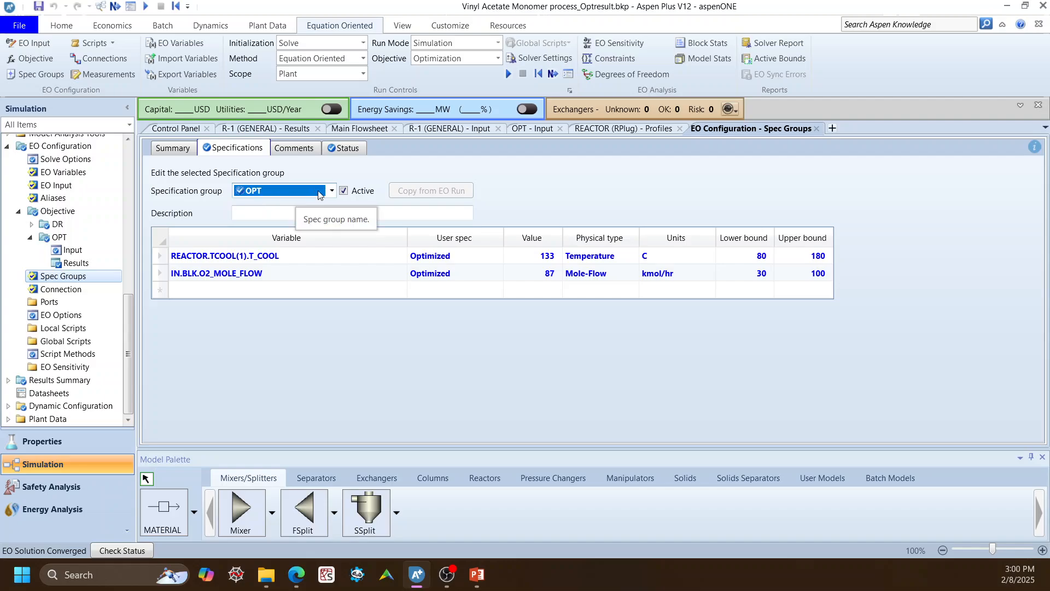
left_click(332, 191)
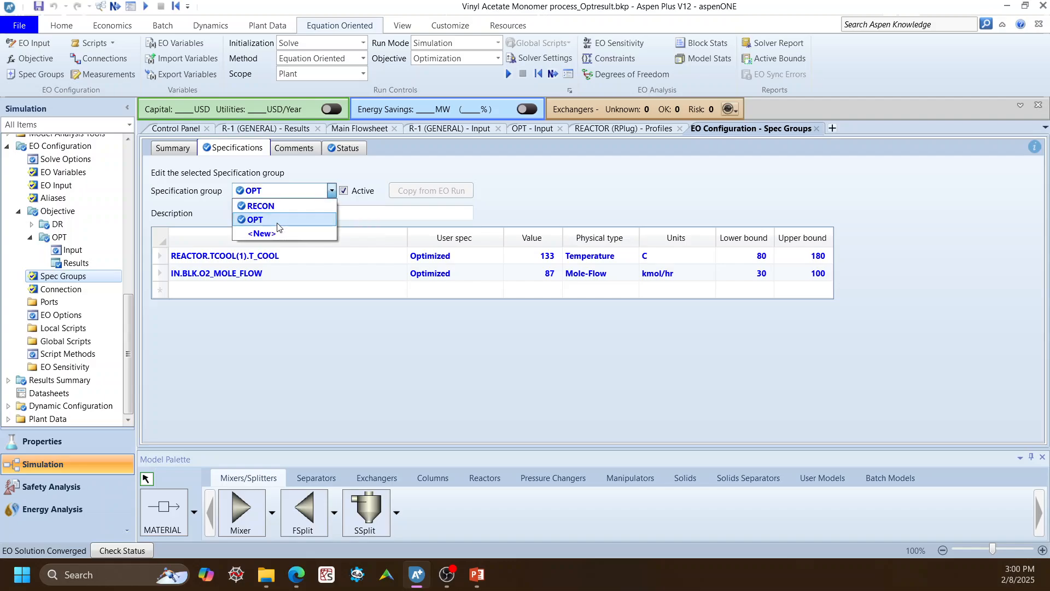
left_click(468, 173)
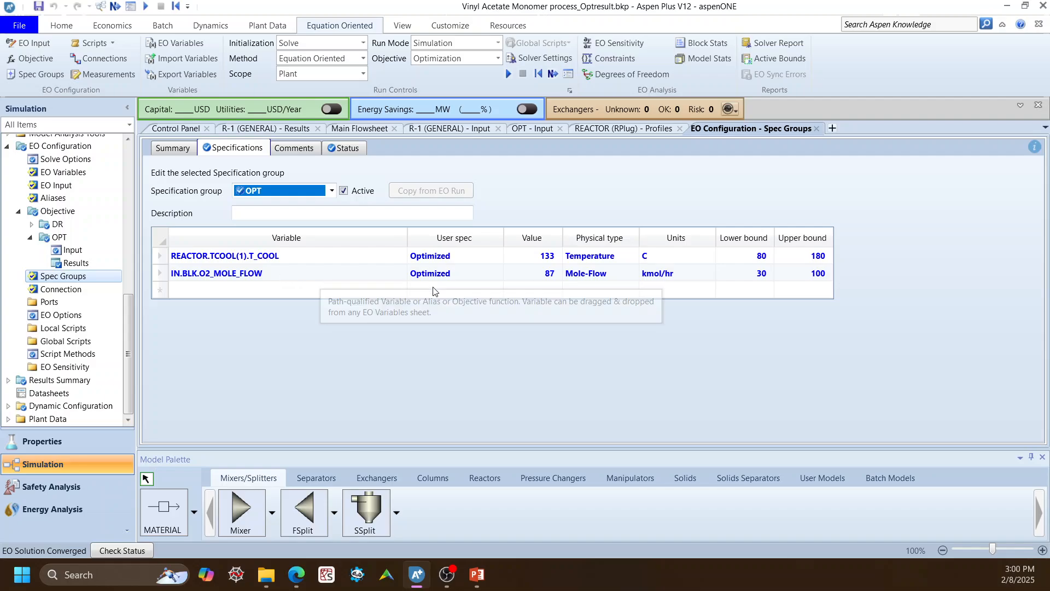
Check the user spec options for IN.BLK.O2_MOLE_FLOW, choosing Optimized, and inspect the user spec of REACTOR.TCOOL(1).T_COOL.
left_click(494, 274)
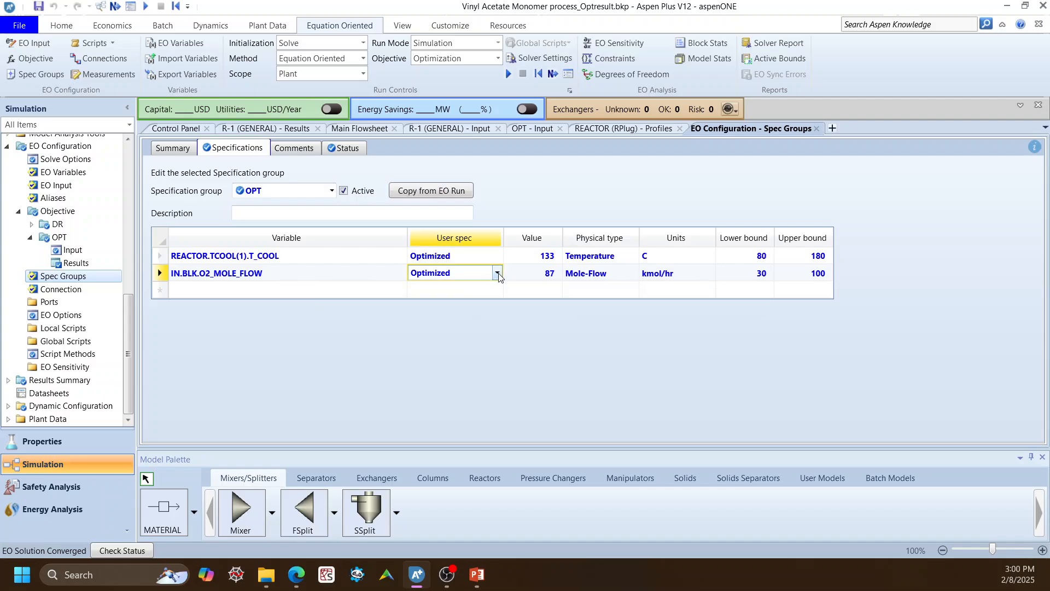
left_click(497, 273)
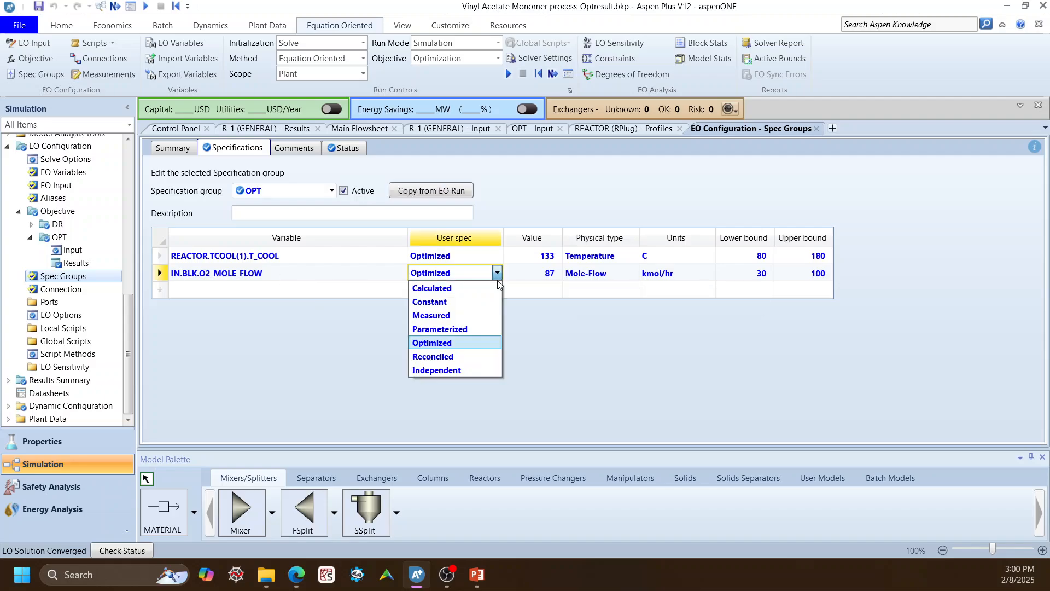
left_click(466, 345)
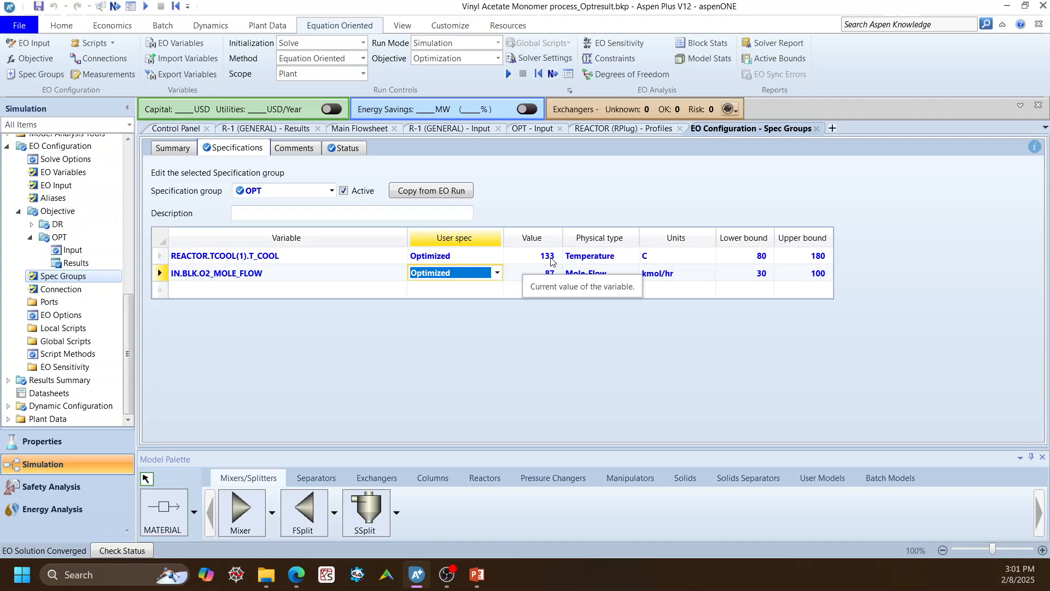
left_click(498, 257)
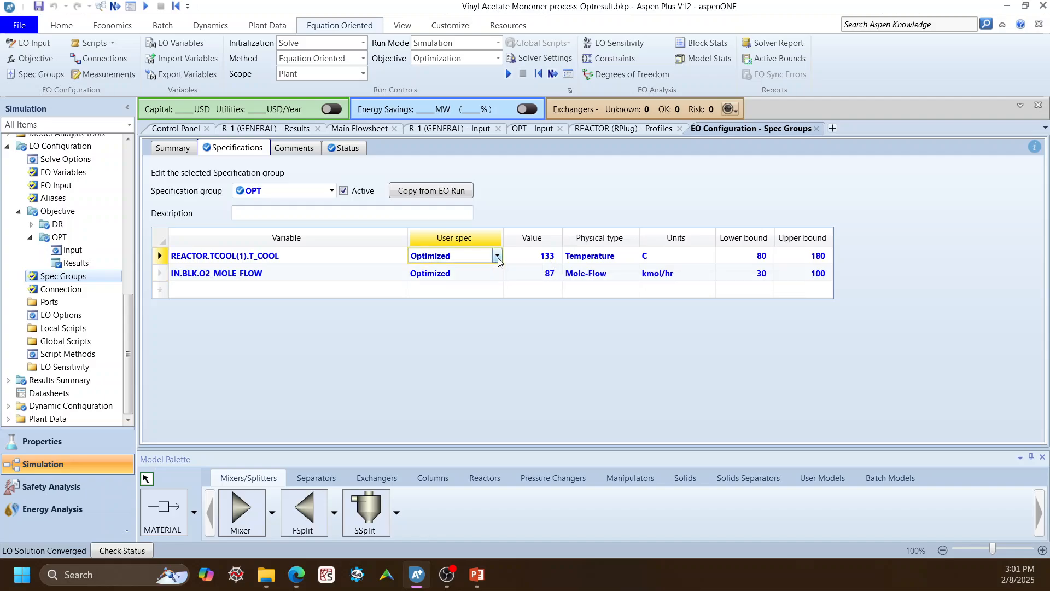
left_click(545, 357)
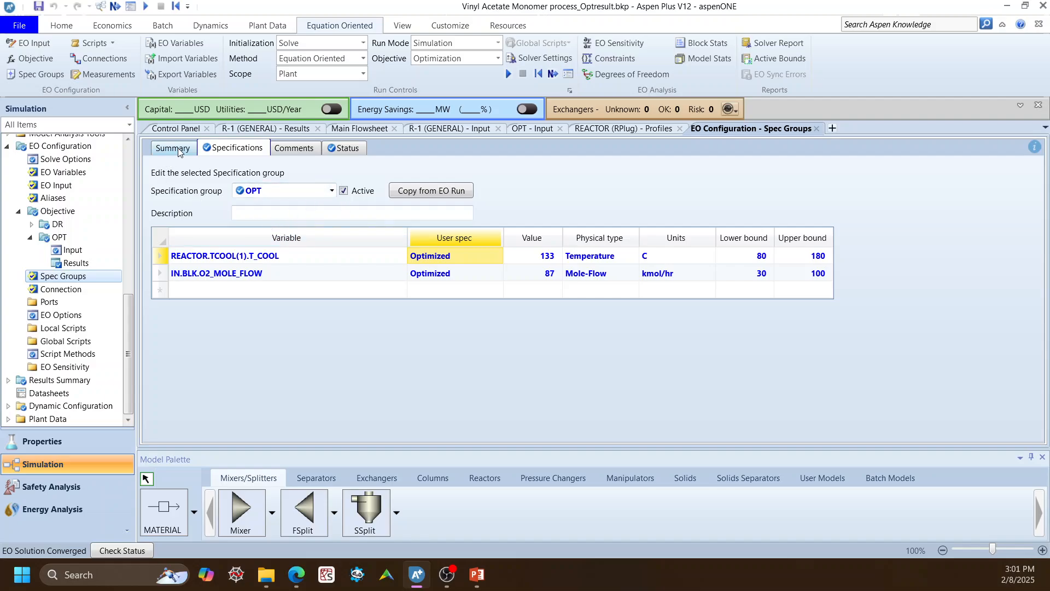
Run the equation-oriented solution with run mode Optimization and objective Optimization, and follow its progress in the solver messages.
left_click(498, 43)
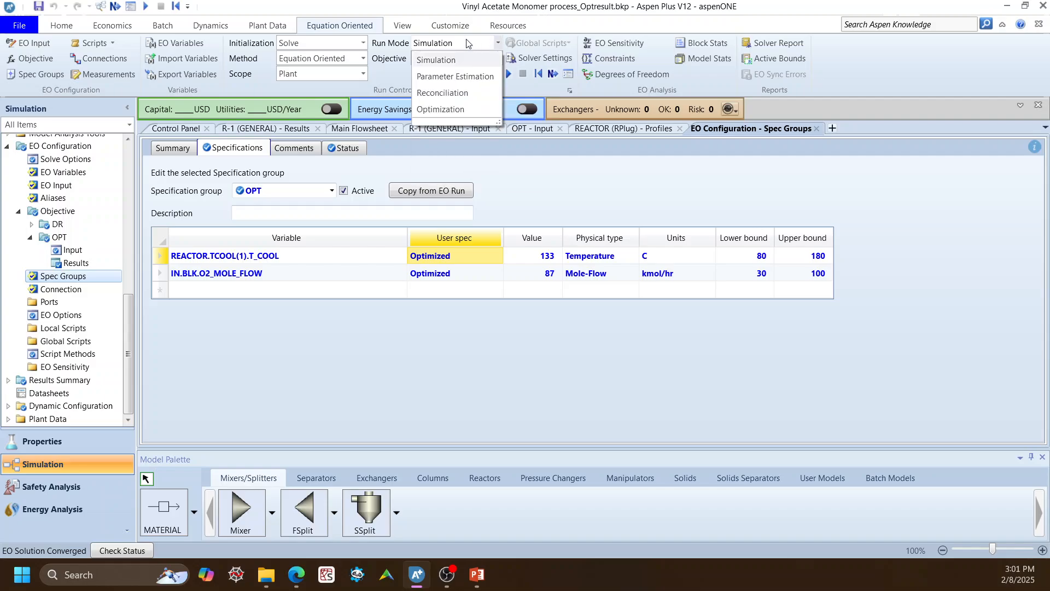
left_click(465, 108)
left_click(498, 58)
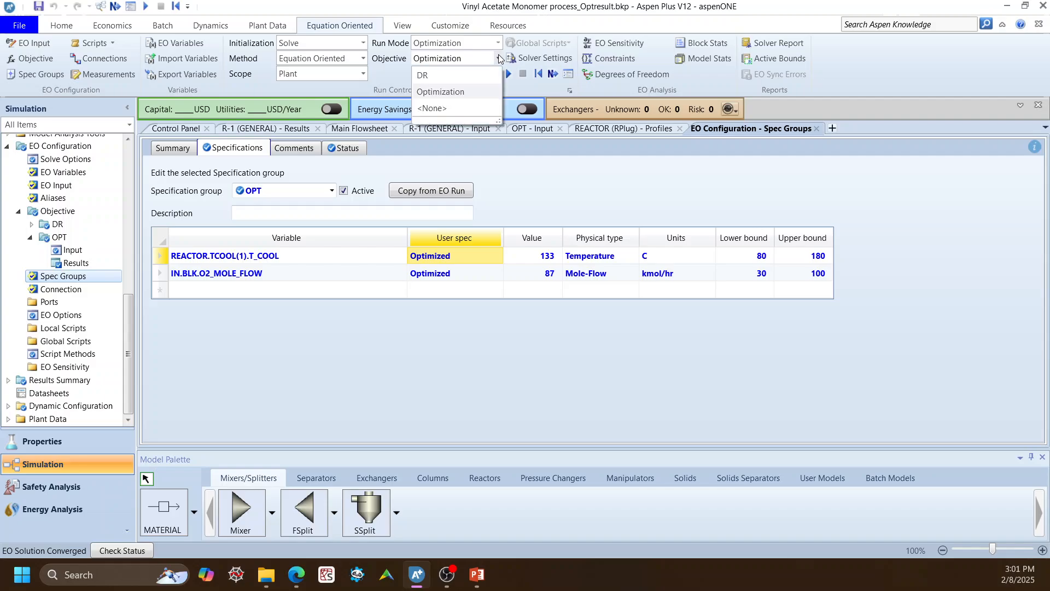
left_click(433, 92)
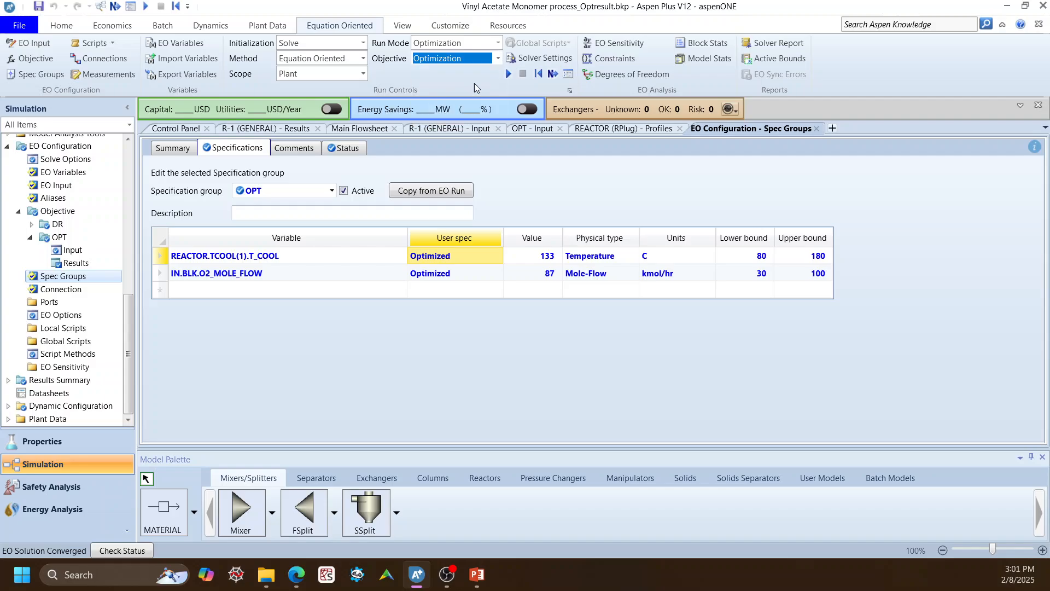
left_click(509, 73)
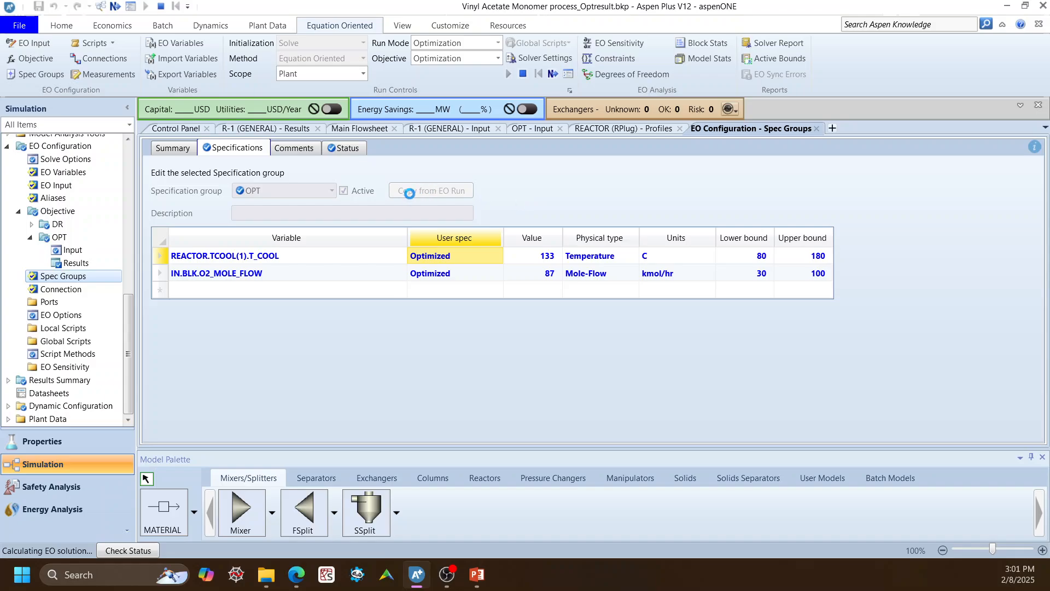
left_click(187, 131)
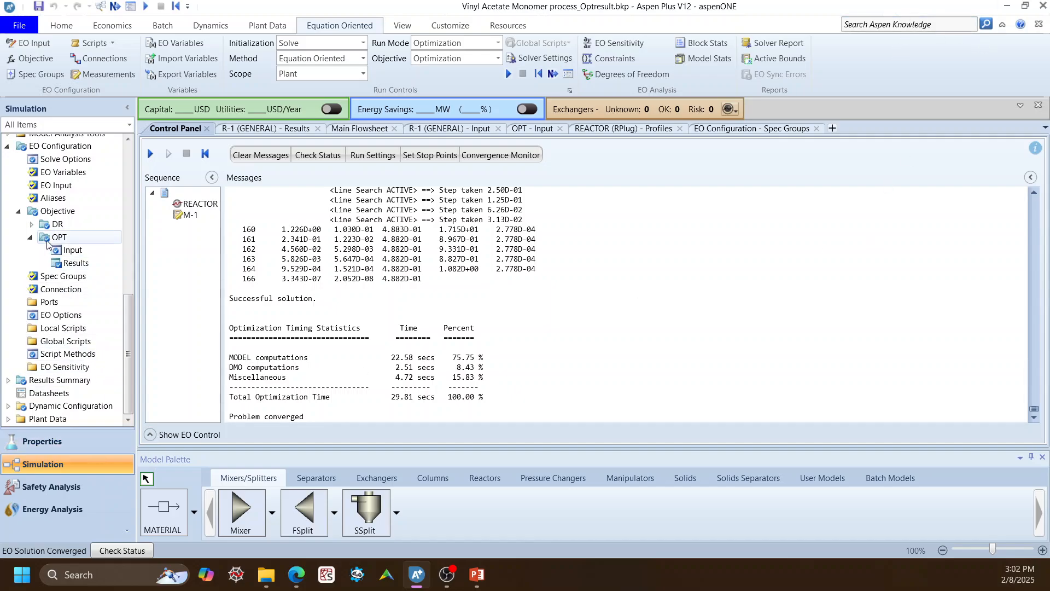
Review the OPT objective's results, comparing the objective function summary with the individual term results.
left_click(64, 262)
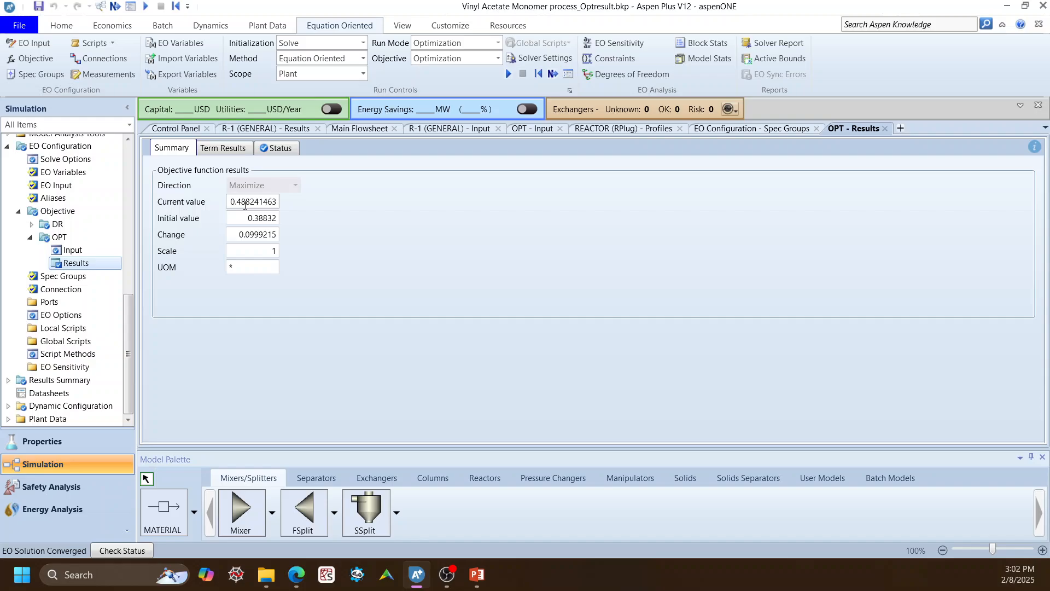
left_click(207, 152)
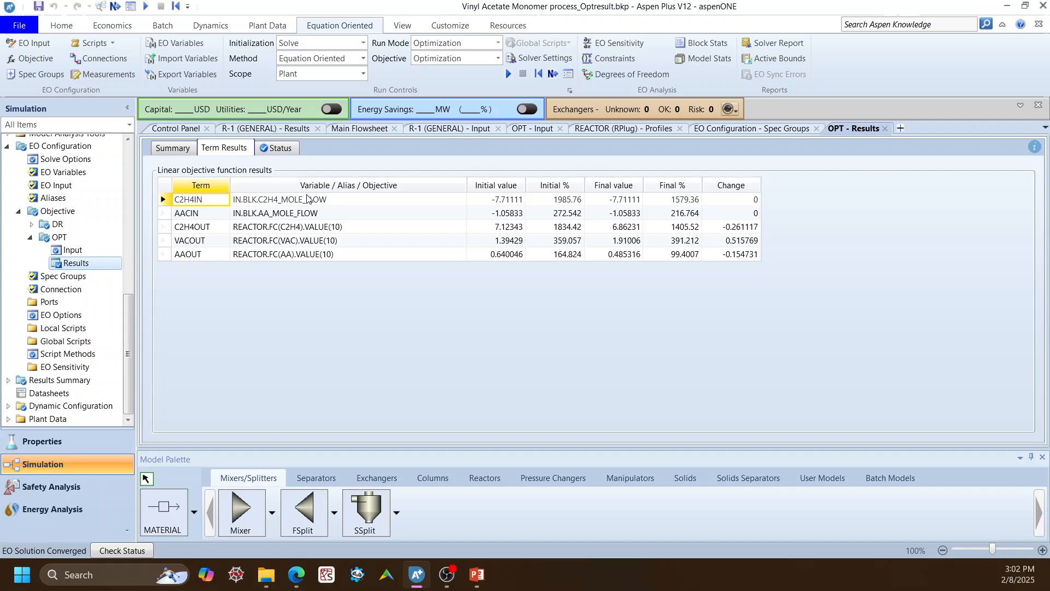
left_click(182, 151)
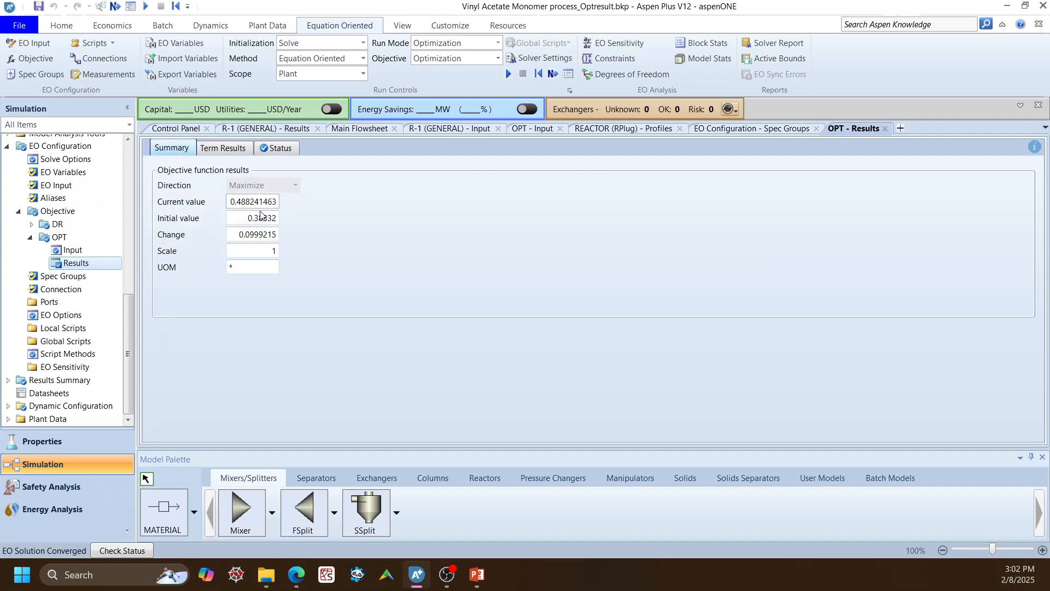